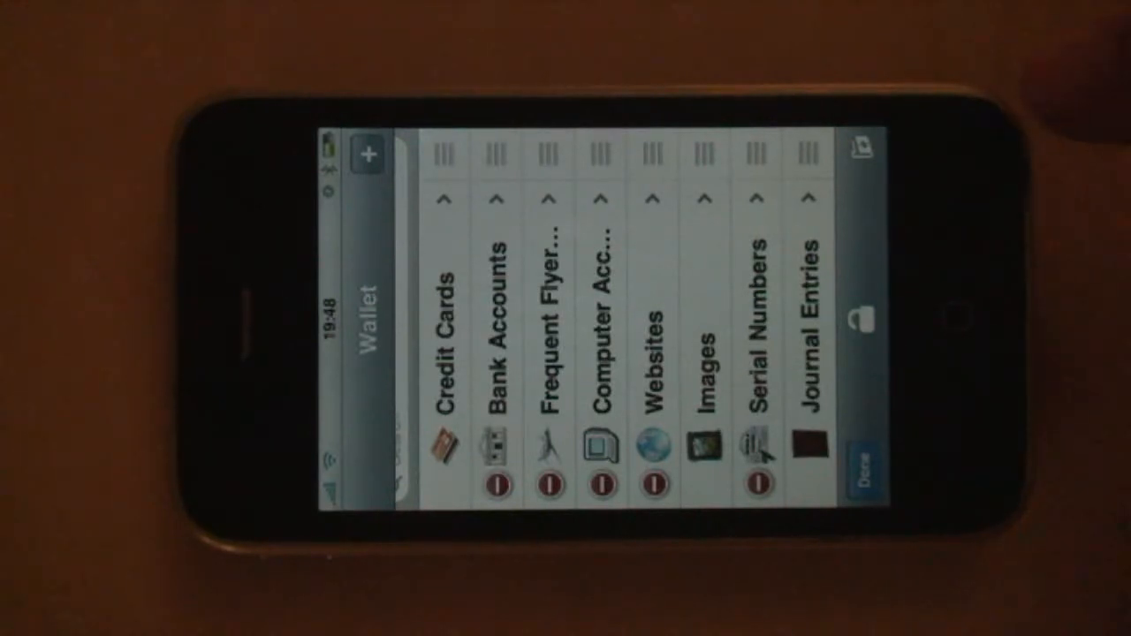
Bring up the Organize contents of wallet menu with Sort List, Types and Passwords.
left_click(848, 154)
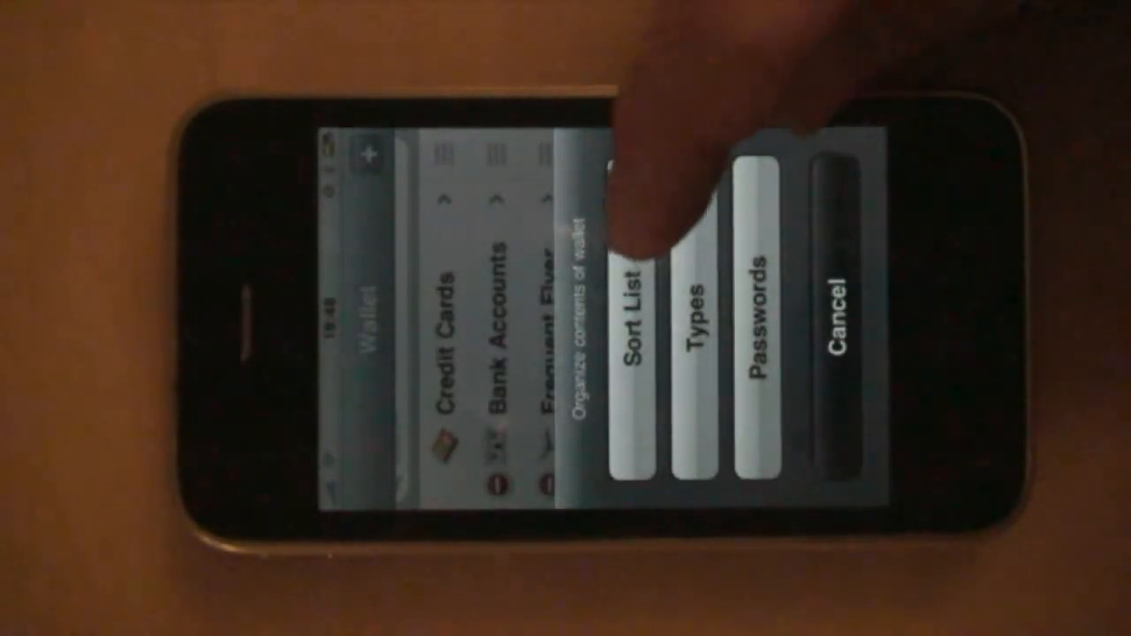
Sort the categories alphabetically via Sort List, then show the item Types list.
left_click(632, 265)
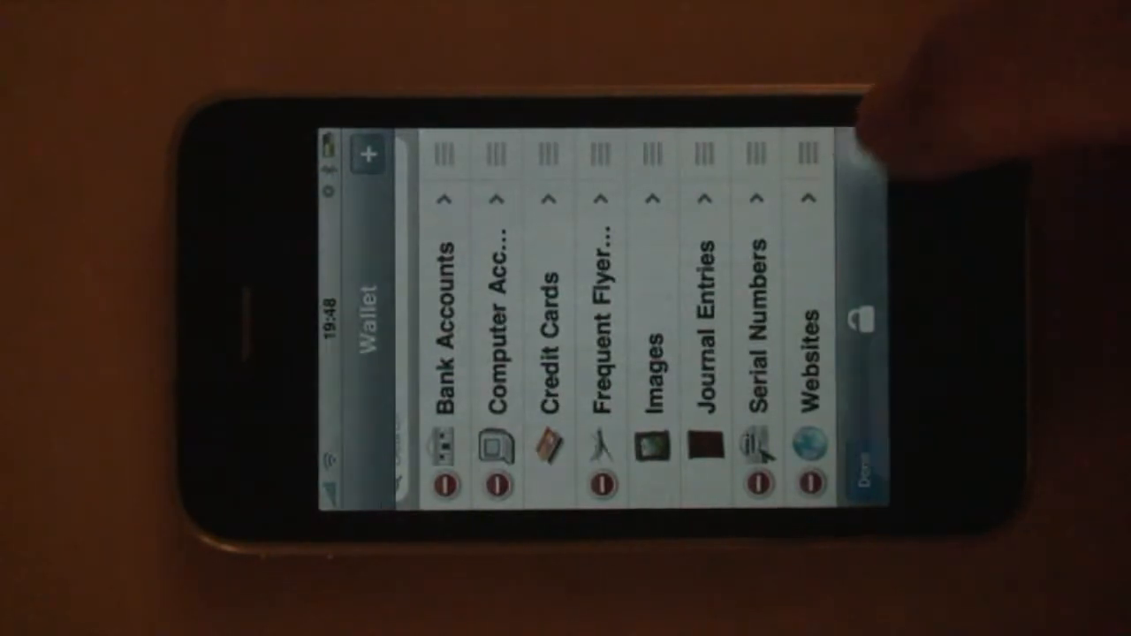
left_click(862, 149)
left_click(694, 310)
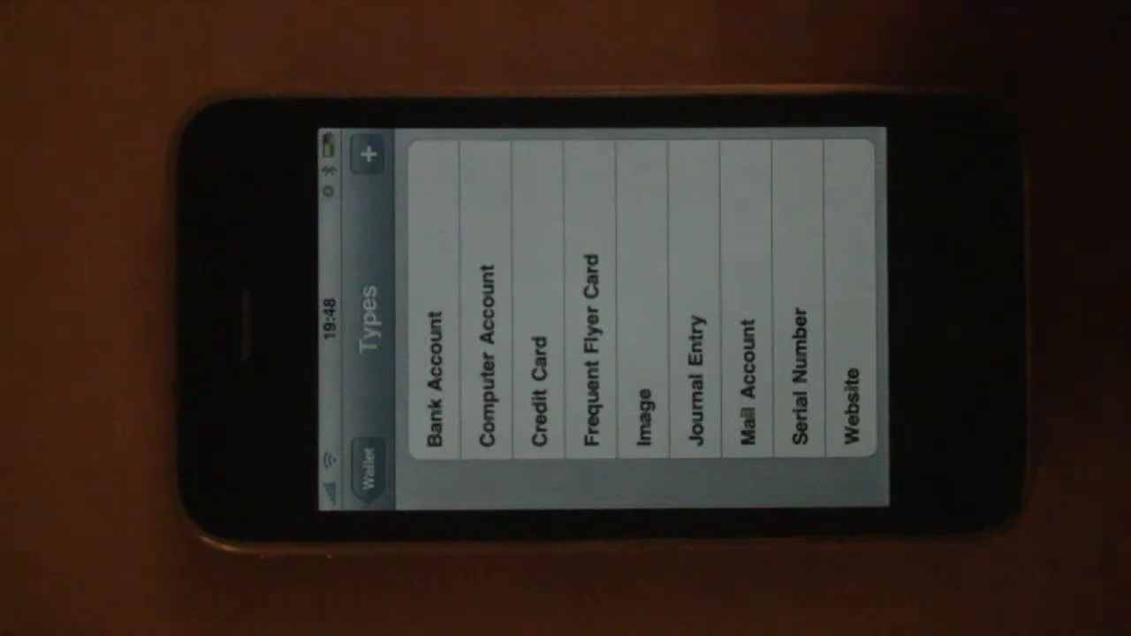
Delete the Password field from the Bank Account type's field list.
left_click(435, 353)
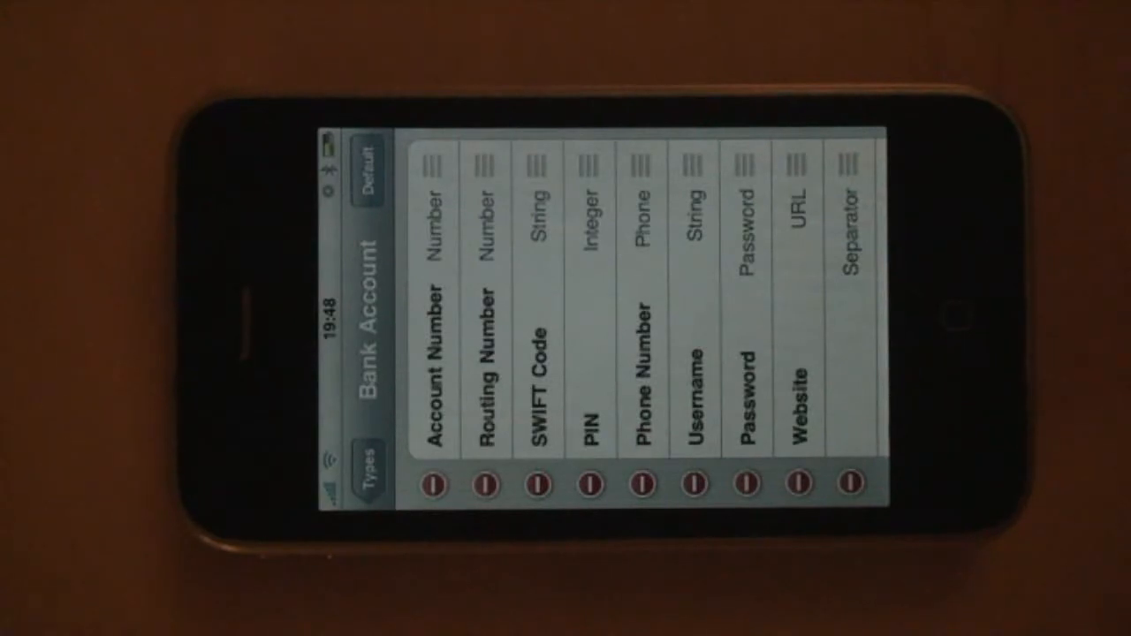
left_click(747, 484)
left_click(752, 237)
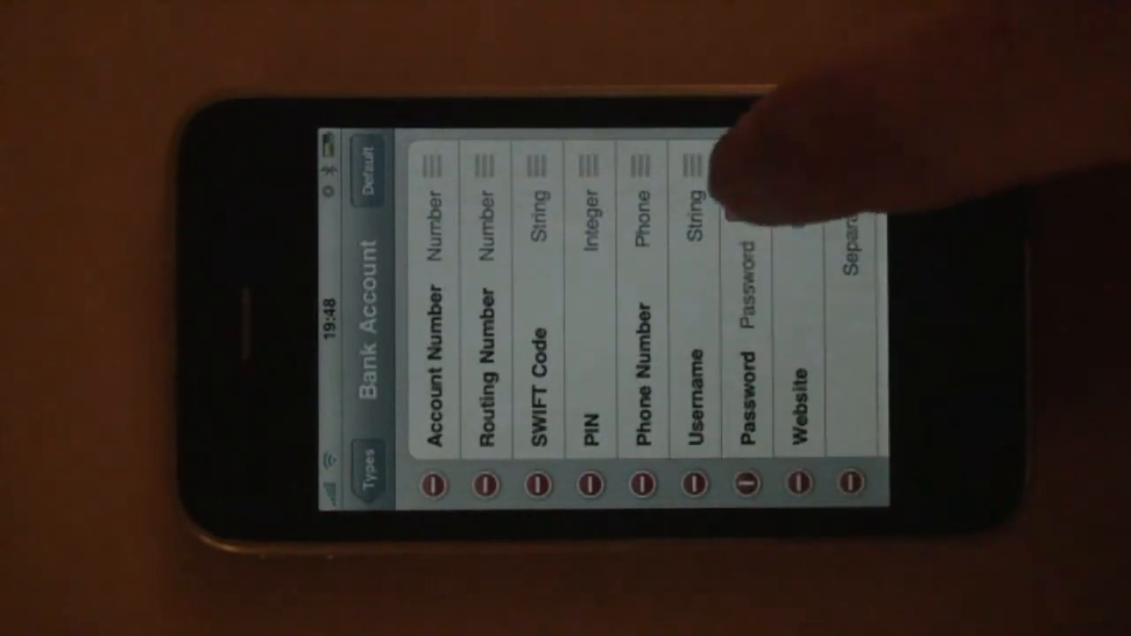
Start a new field for the Bank Account type.
left_click_drag(796, 309, 619, 309)
left_click(853, 380)
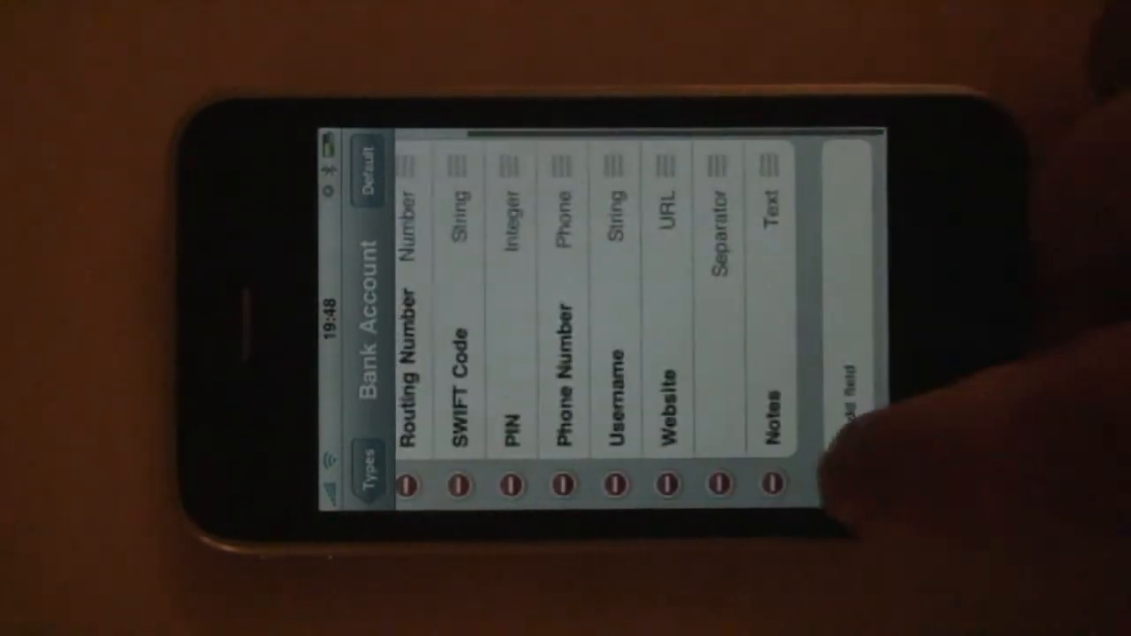
Choose Separator as the new Bank Account field's type in the picker.
left_click_drag(689, 319, 566, 319)
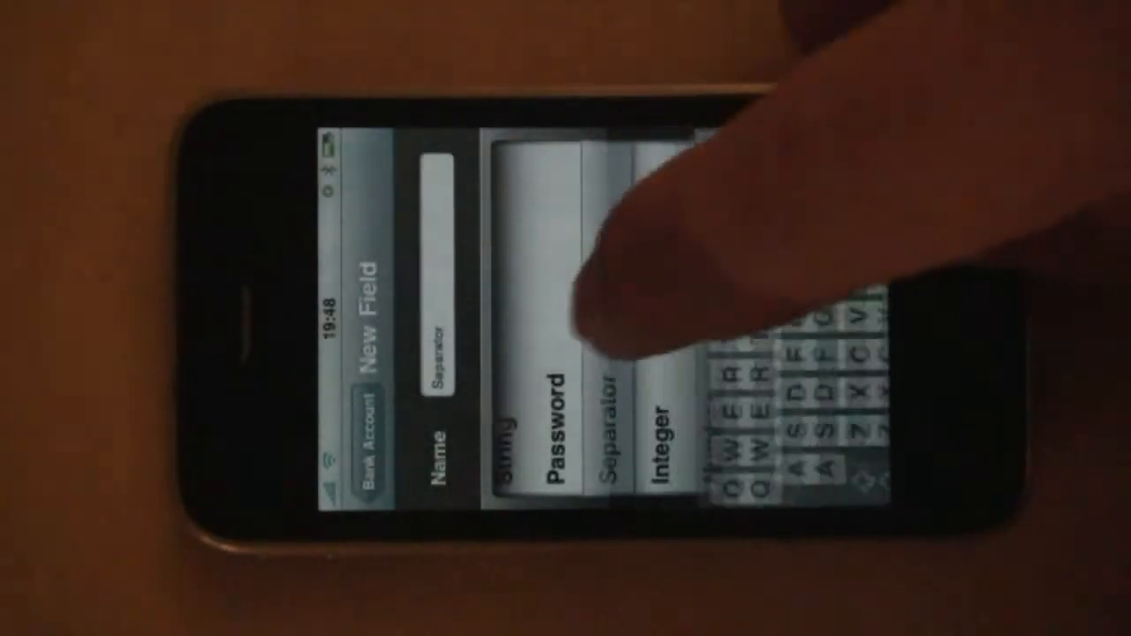